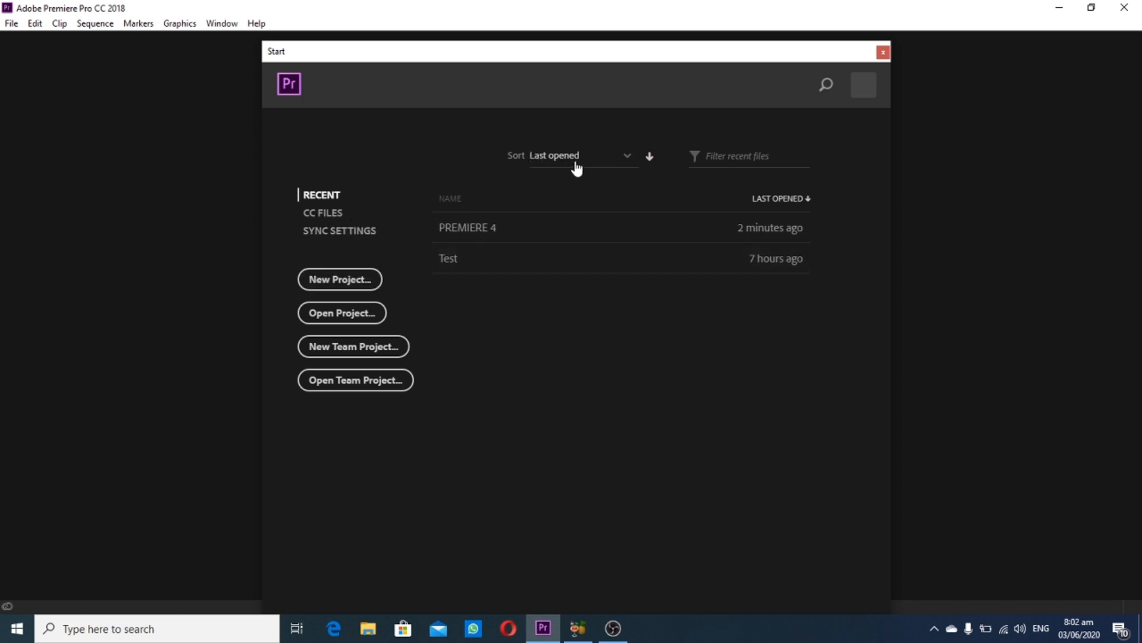
Create a new project with the default name Untitled and the default settings
{"action": "left_click", "coordinate": [342, 280]}
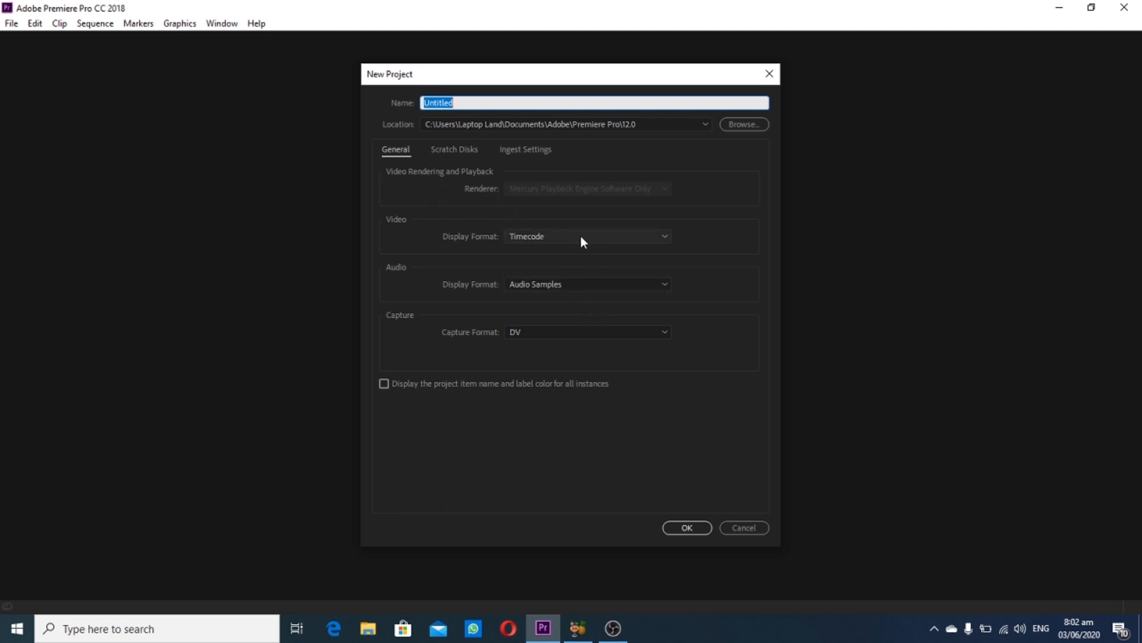
{"action": "left_click", "coordinate": [695, 523]}
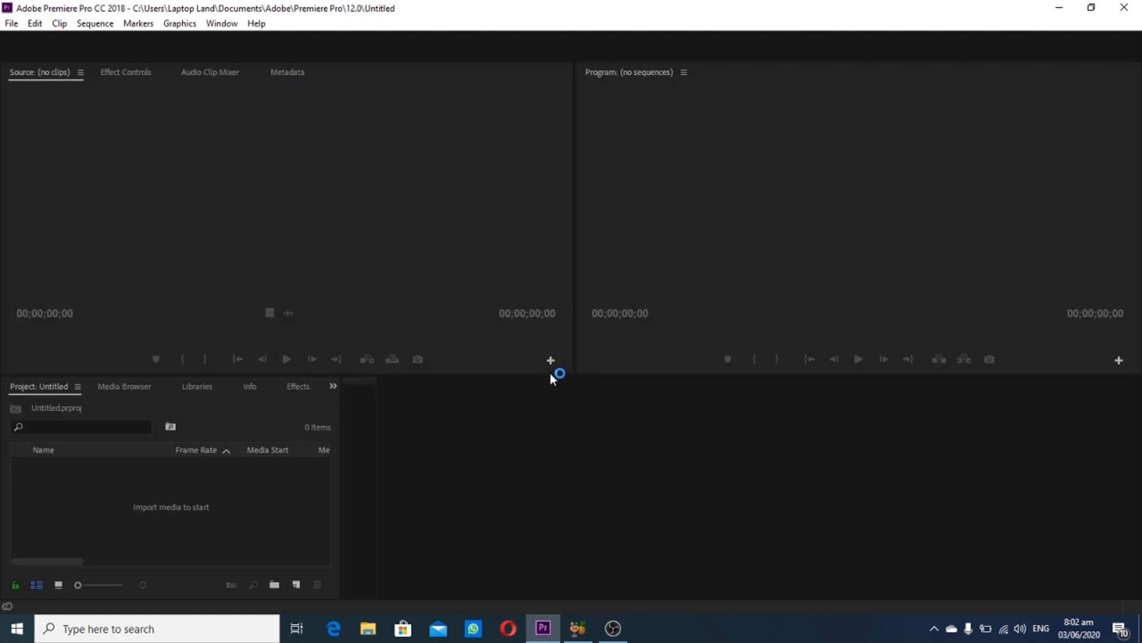
{"action": "left_click", "coordinate": [288, 423]}
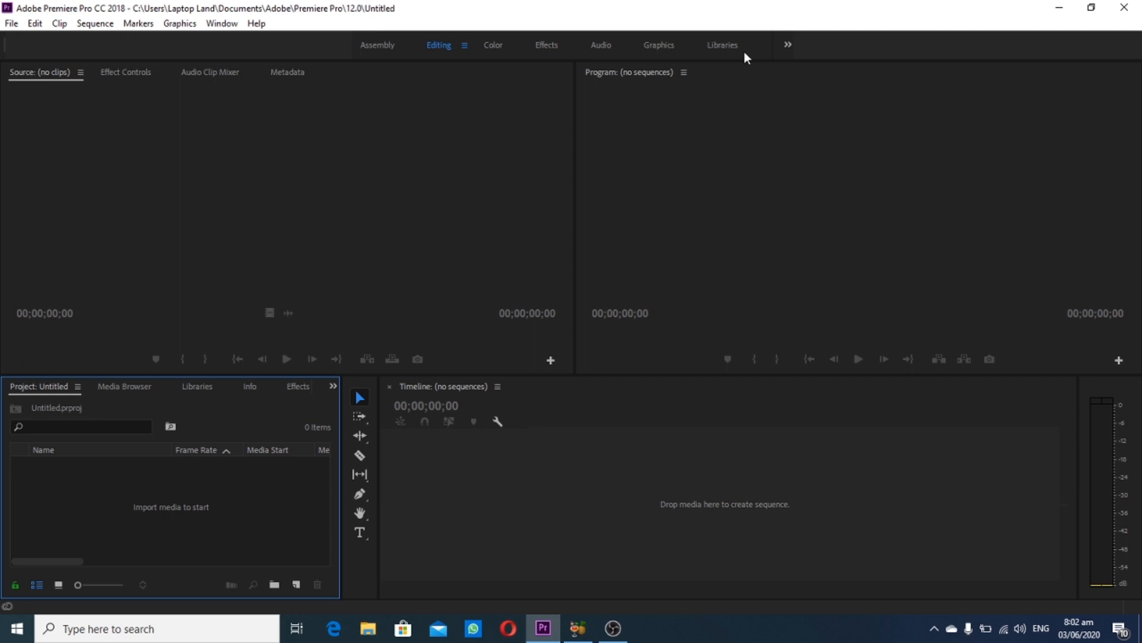
Look through the Assembly, Effects, Audio and Graphics workspaces, ending in the Editing workspace
{"action": "left_click", "coordinate": [380, 48]}
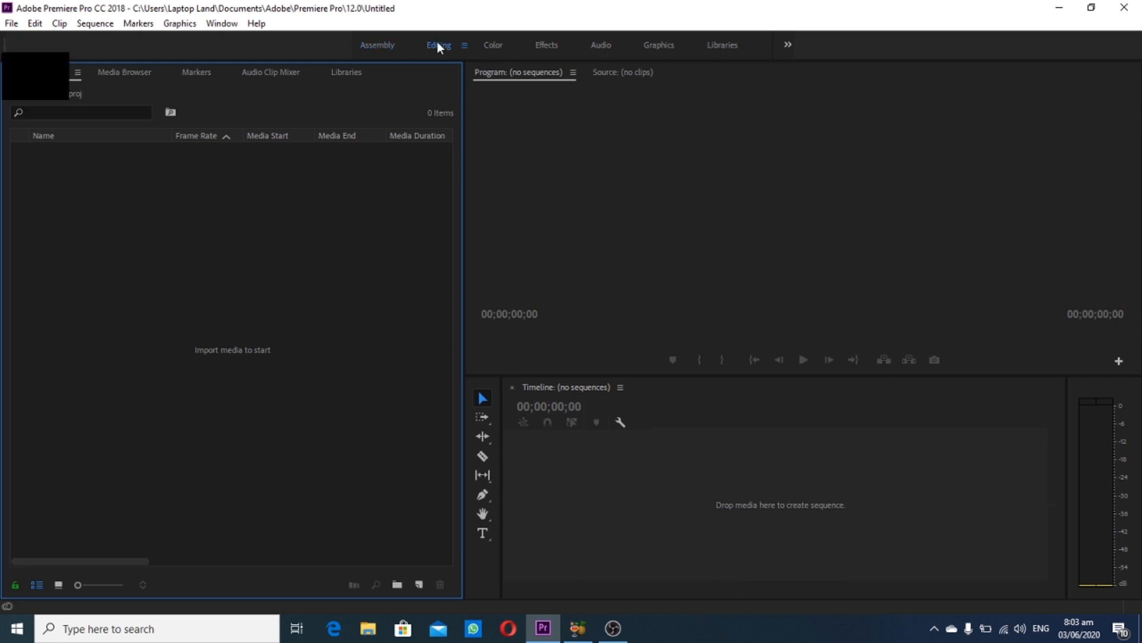
{"action": "left_click", "coordinate": [547, 45]}
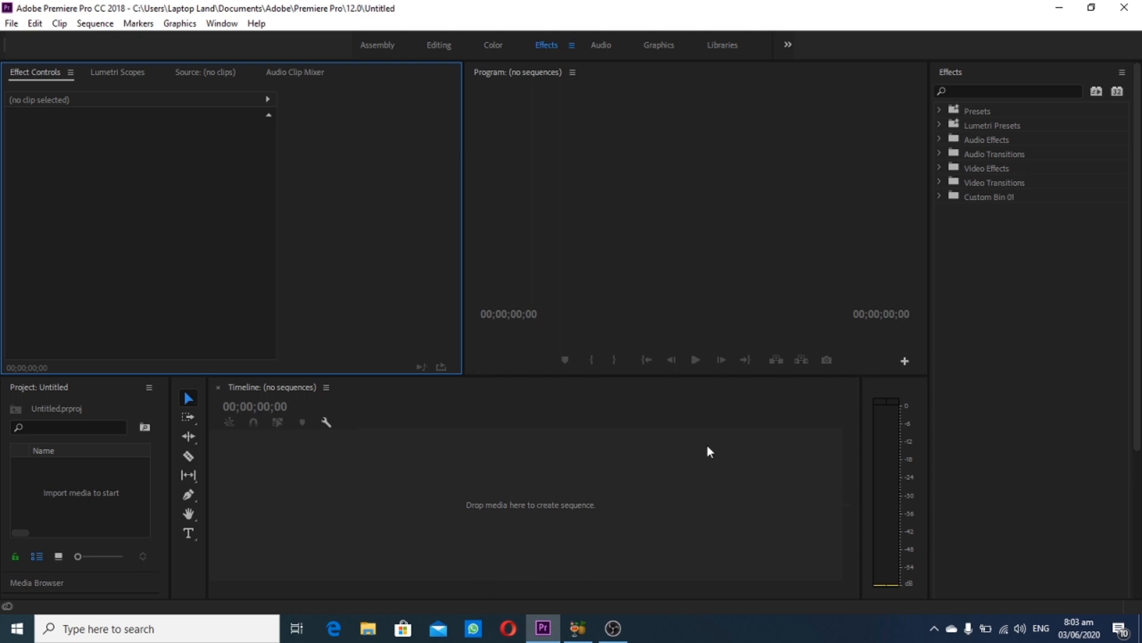
{"action": "left_click", "coordinate": [600, 45]}
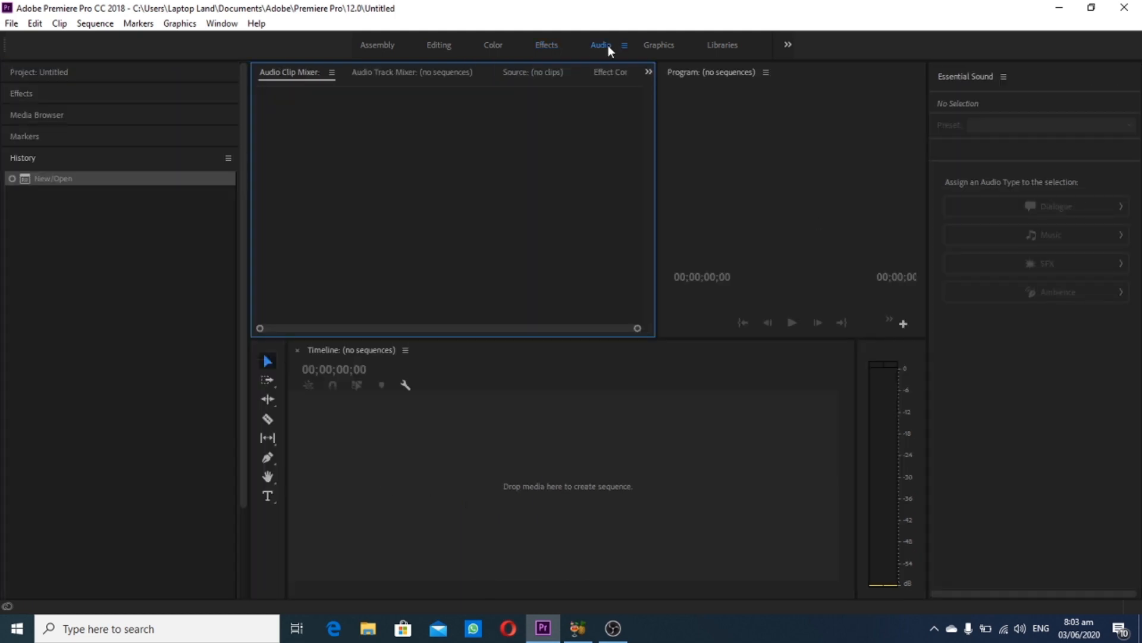
{"action": "left_click", "coordinate": [659, 43]}
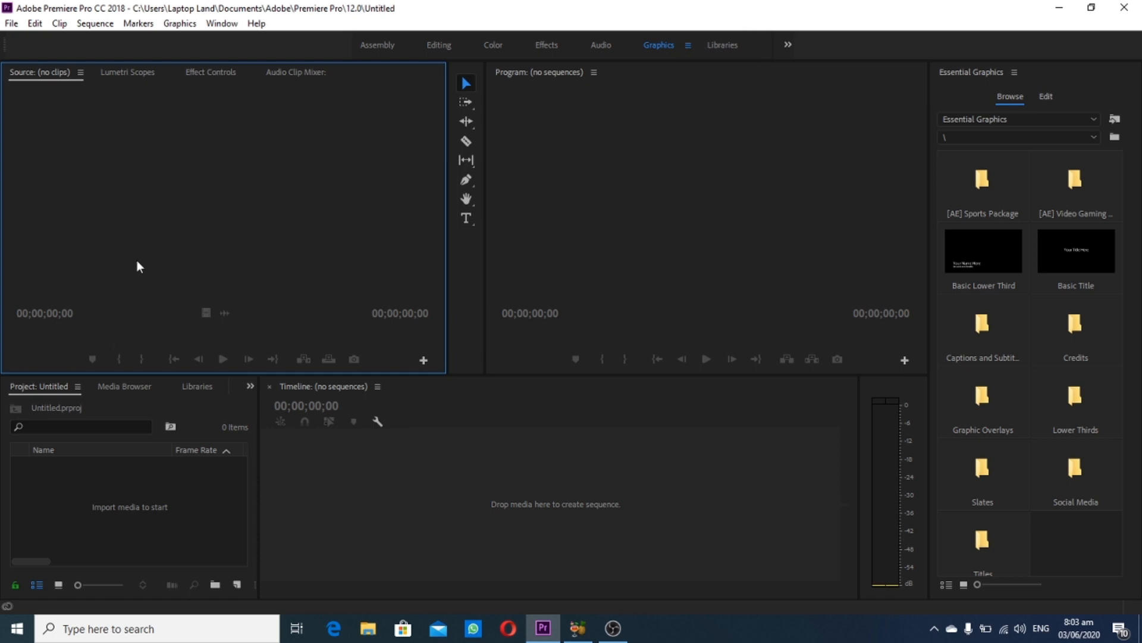
{"action": "left_click", "coordinate": [435, 45]}
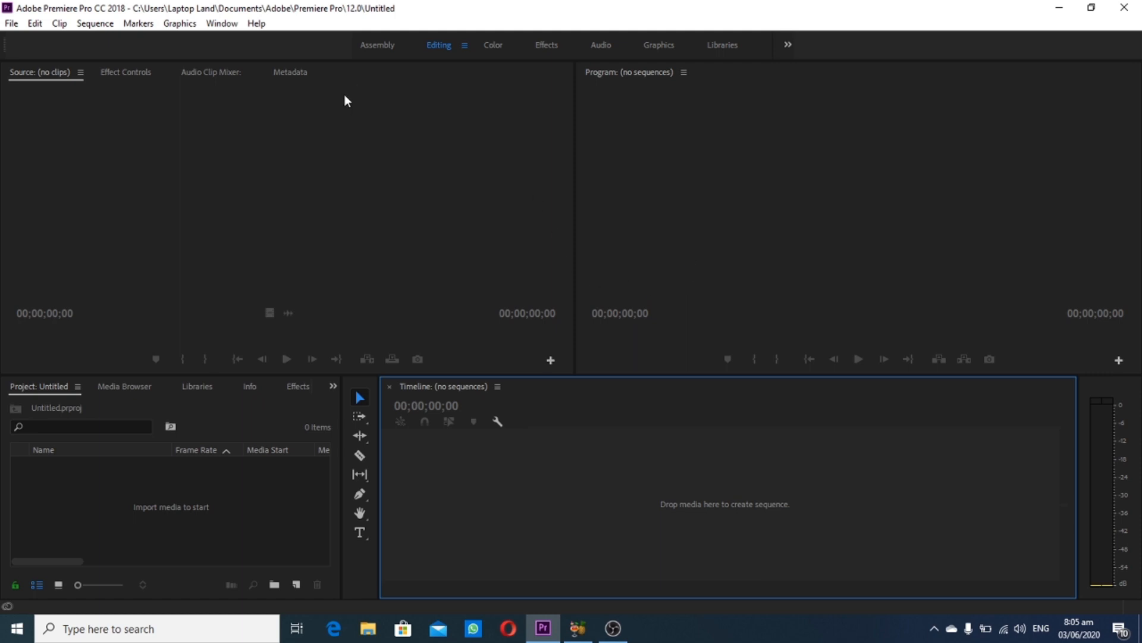
{"action": "left_click", "coordinate": [81, 73]}
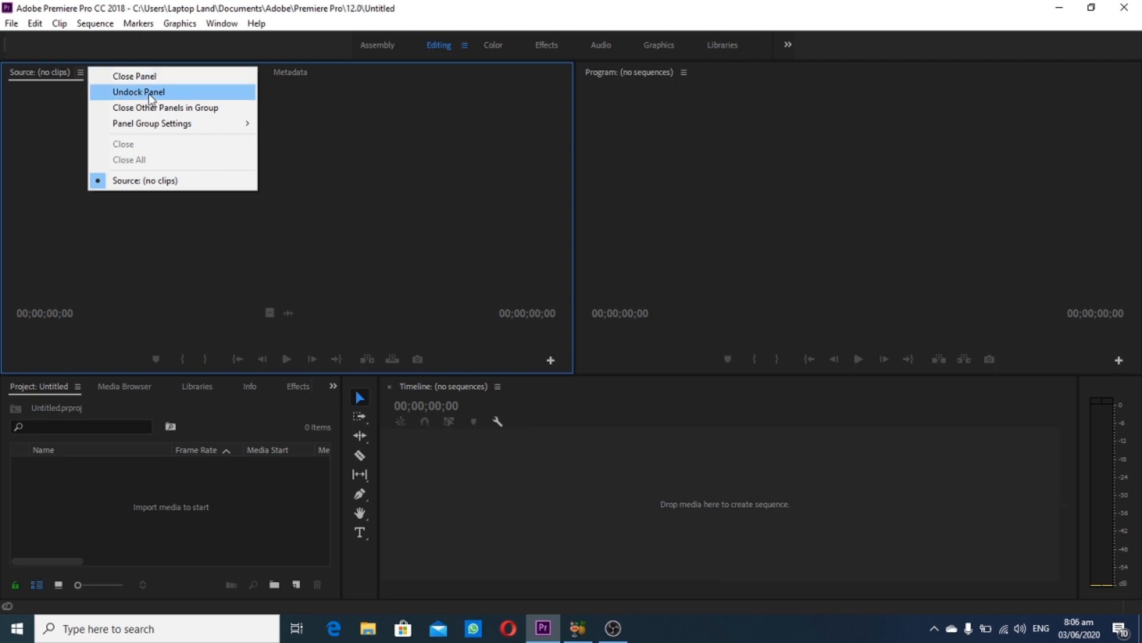
{"action": "left_click", "coordinate": [217, 333]}
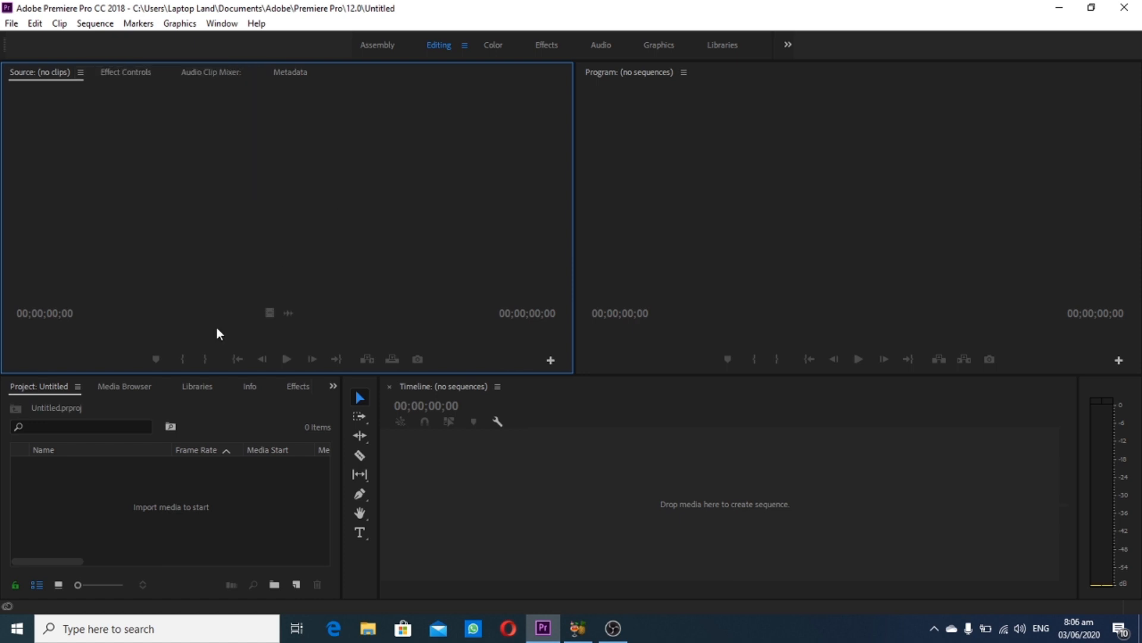
{"action": "left_click", "coordinate": [77, 387]}
{"action": "left_click", "coordinate": [274, 174]}
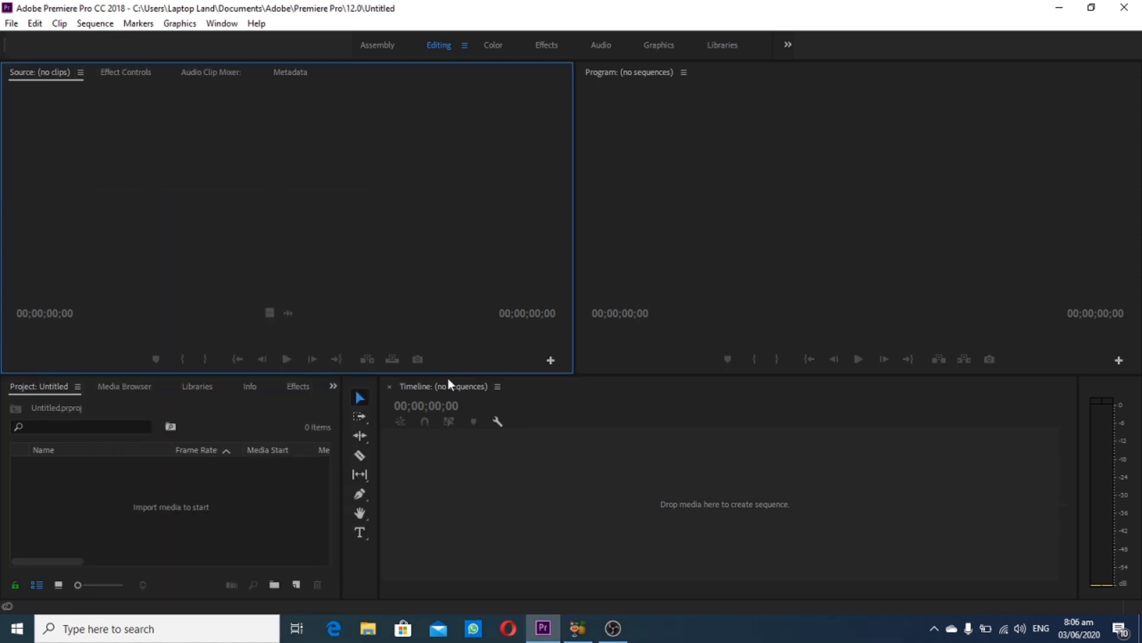
Undock the Timeline panel, enlarge its floating window in height and width, and reposition it
{"action": "left_click", "coordinate": [497, 387]}
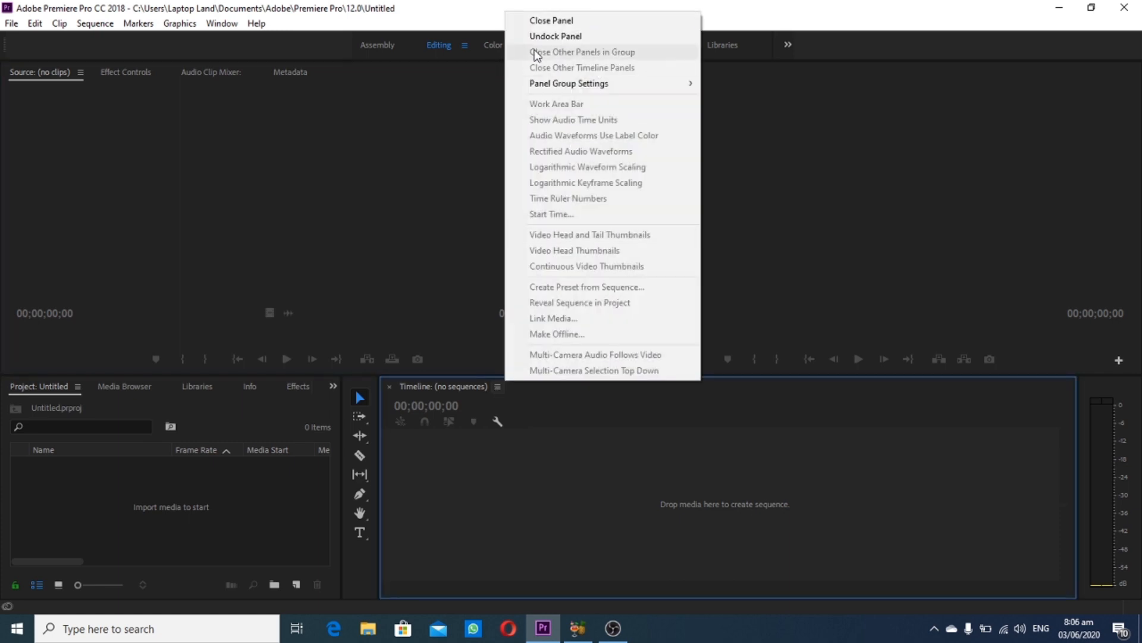
{"action": "left_click", "coordinate": [562, 38]}
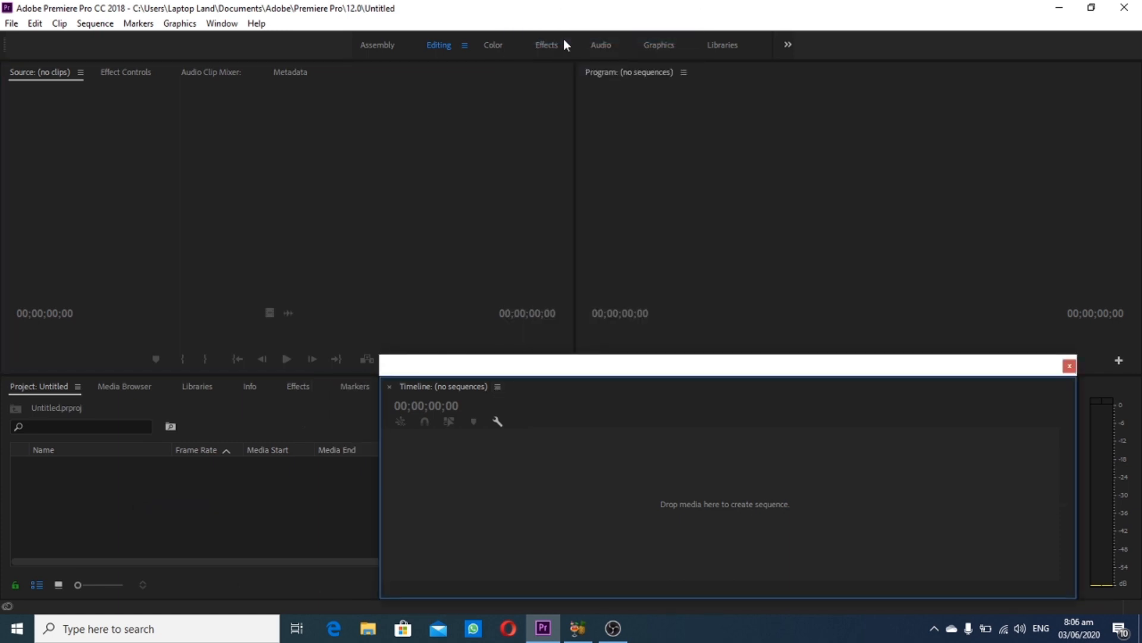
{"action": "left_click_drag", "start_coordinate": [570, 370], "coordinate": [266, 138]}
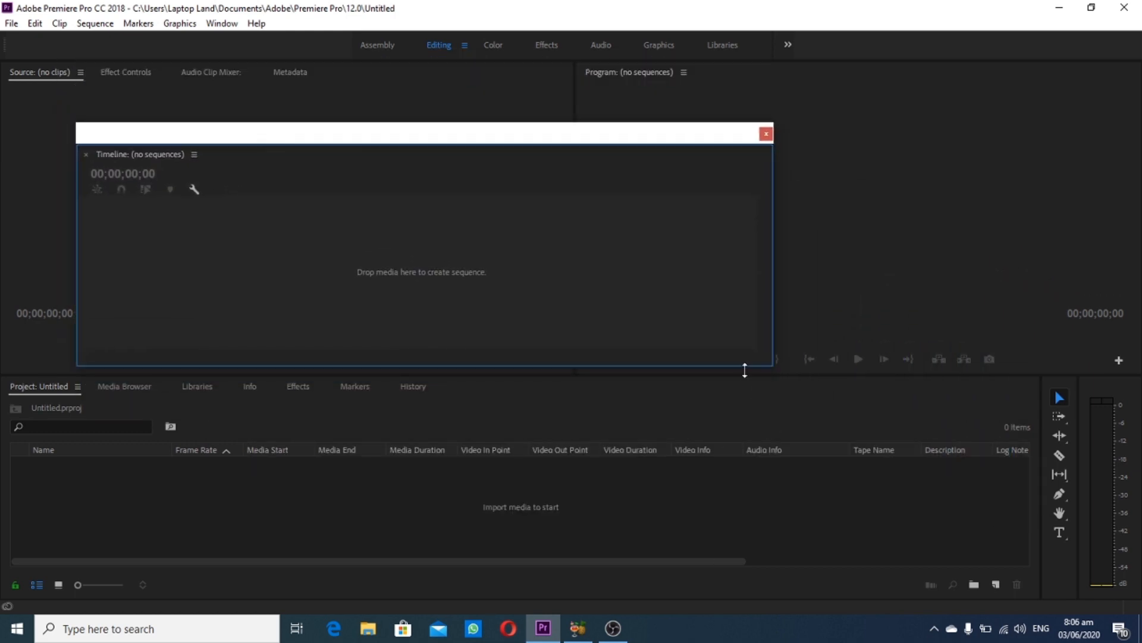
{"action": "left_click_drag", "start_coordinate": [714, 367], "coordinate": [711, 565]}
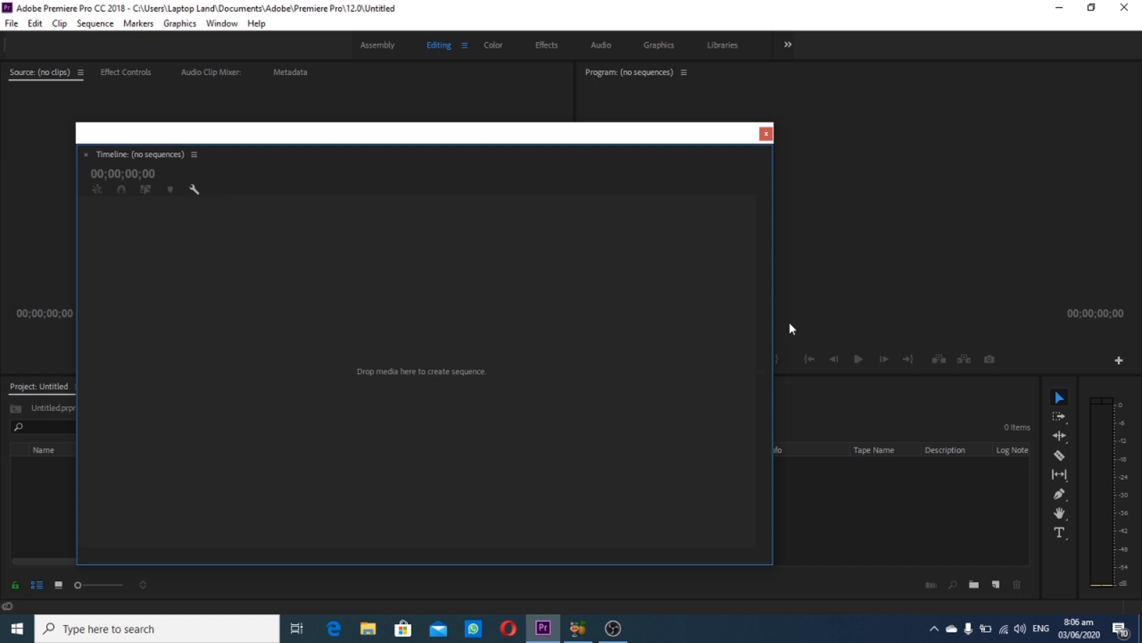
{"action": "left_click_drag", "start_coordinate": [774, 322], "coordinate": [1108, 308]}
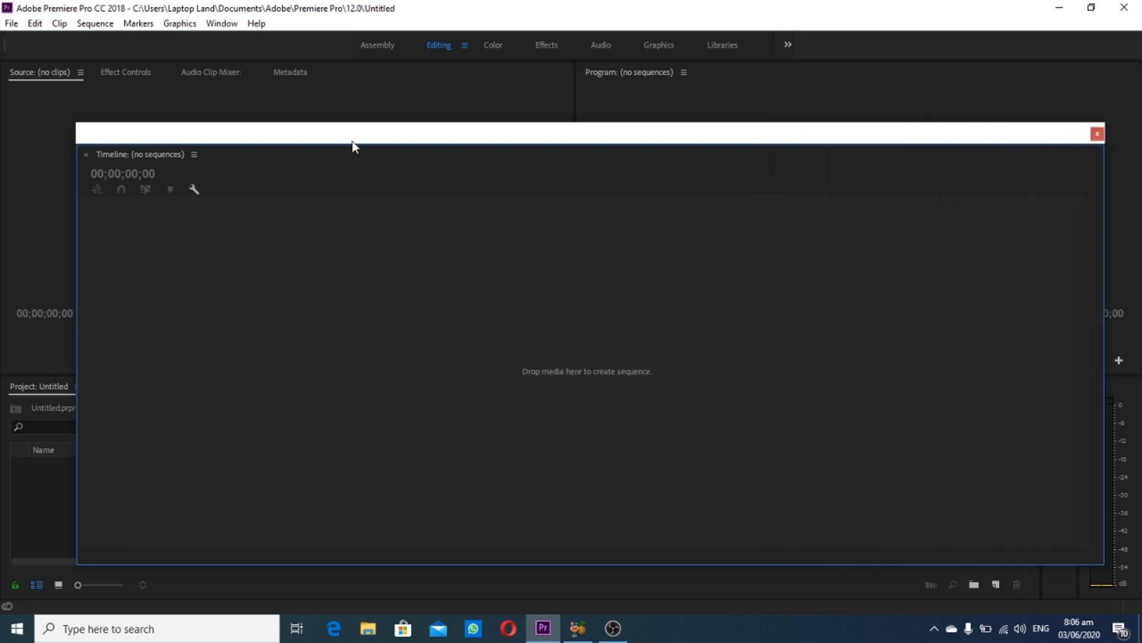
{"action": "left_click_drag", "start_coordinate": [354, 146], "coordinate": [443, 283]}
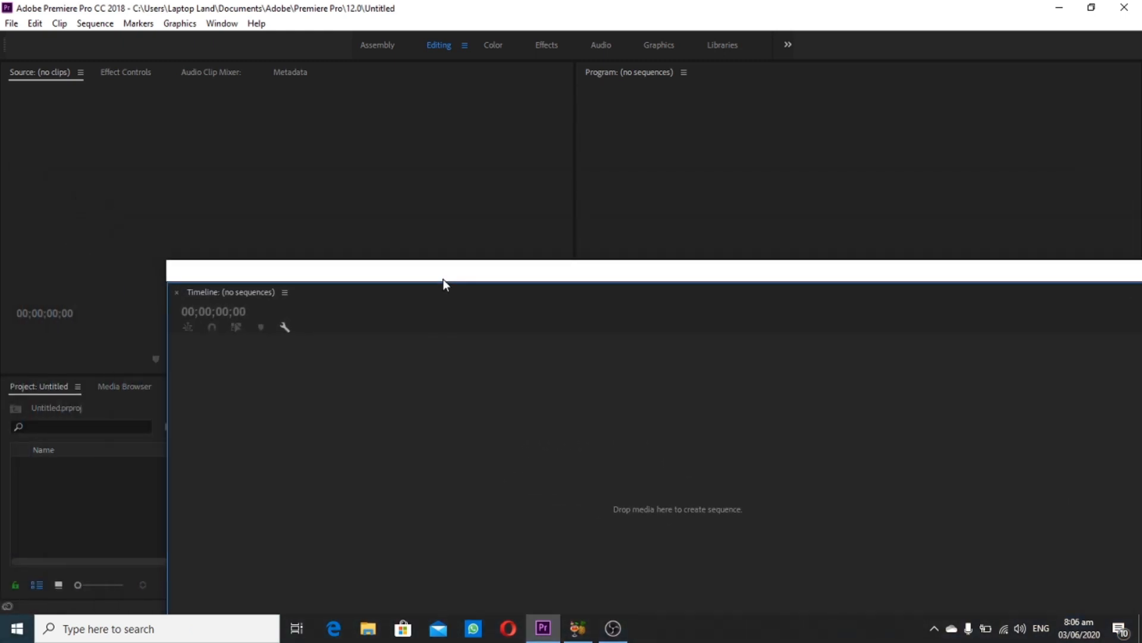
Reset the Editing workspace to its saved layout to dock the floating Timeline panel again
{"action": "left_click", "coordinate": [285, 292]}
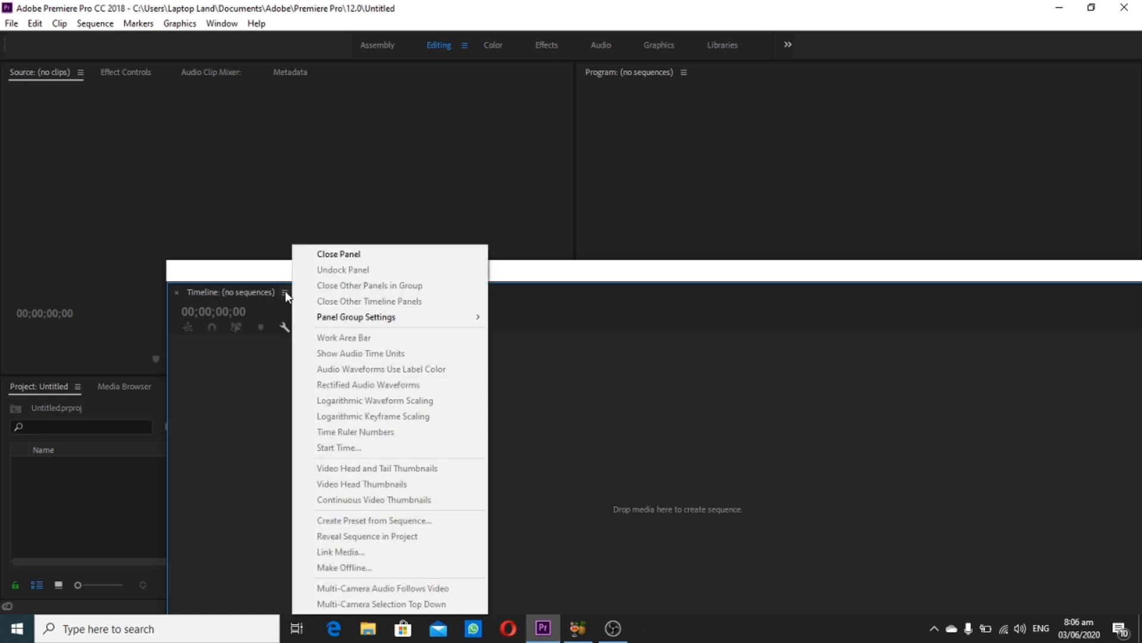
{"action": "left_click", "coordinate": [513, 267]}
{"action": "left_click_drag", "start_coordinate": [444, 268], "coordinate": [456, 68]}
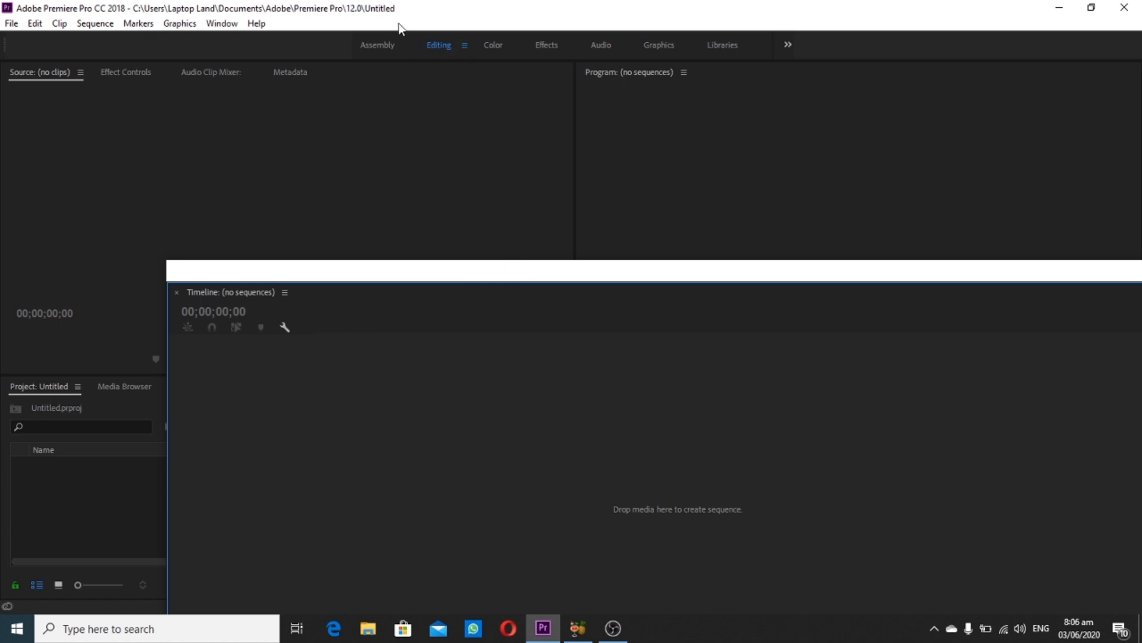
{"action": "left_click", "coordinate": [465, 48]}
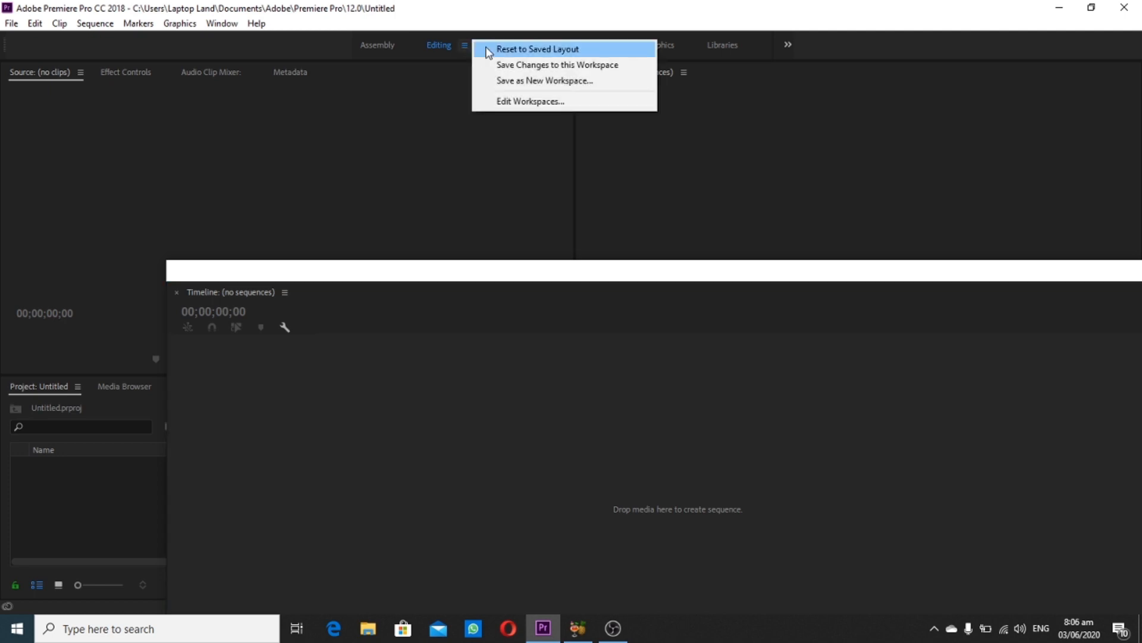
{"action": "left_click", "coordinate": [533, 50]}
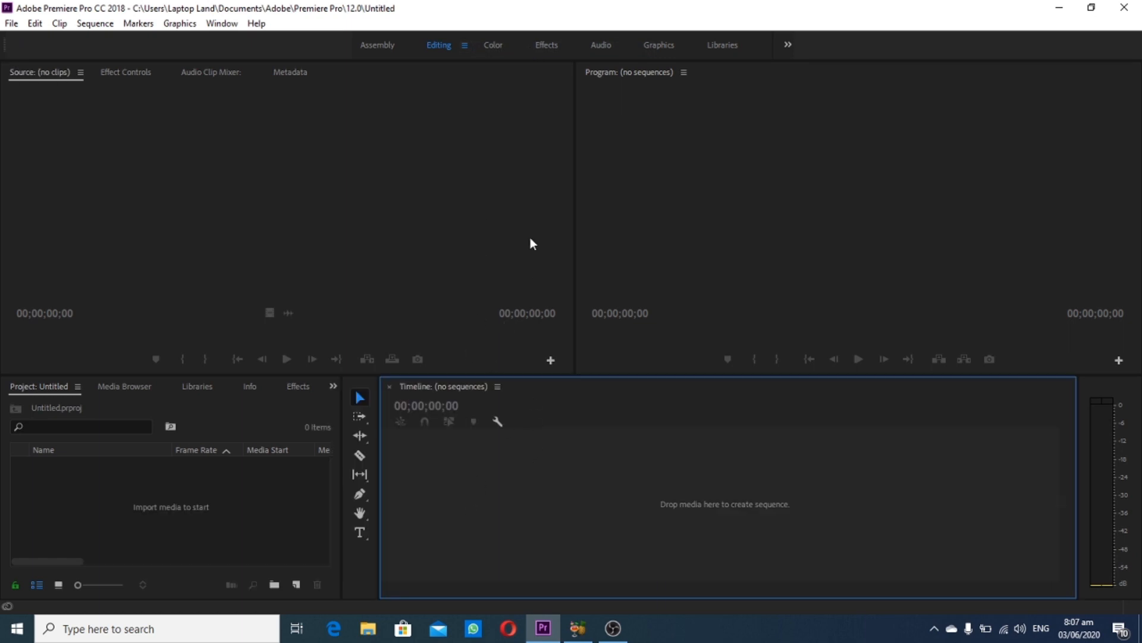
View the Assembly workspace and its layout options, and return to the Editing workspace
{"action": "left_click", "coordinate": [373, 44]}
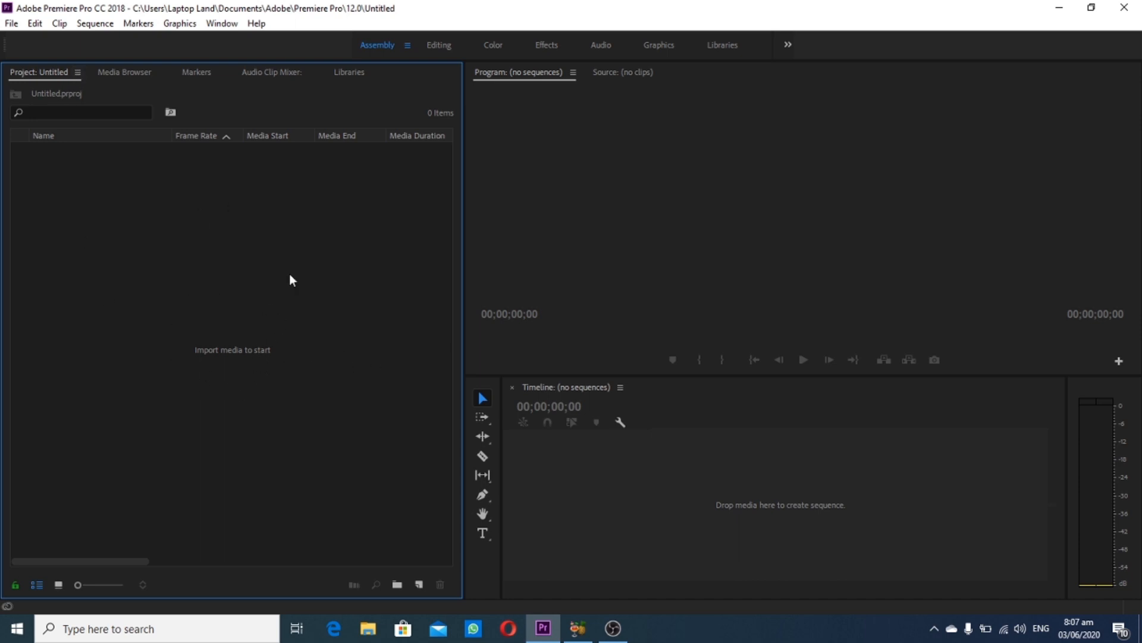
{"action": "left_click", "coordinate": [408, 45]}
{"action": "left_click", "coordinate": [406, 45]}
{"action": "left_click", "coordinate": [586, 221]}
{"action": "left_click", "coordinate": [441, 46]}
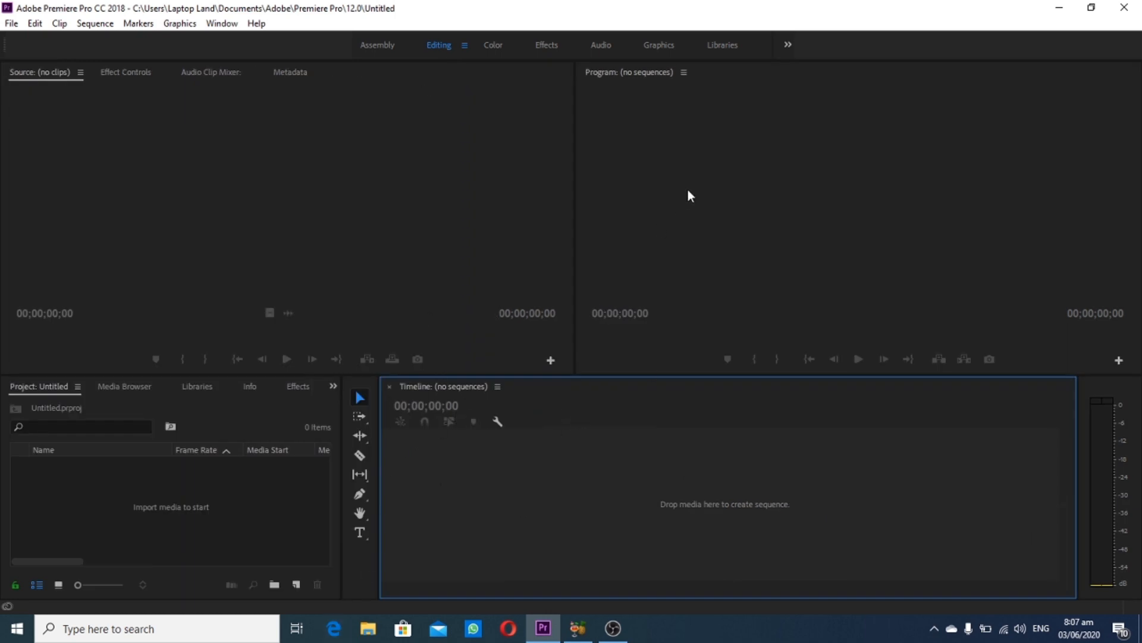
Undock and enlarge the Program monitor, and reset the Editing workspace to its saved layout
{"action": "left_click", "coordinate": [683, 73]}
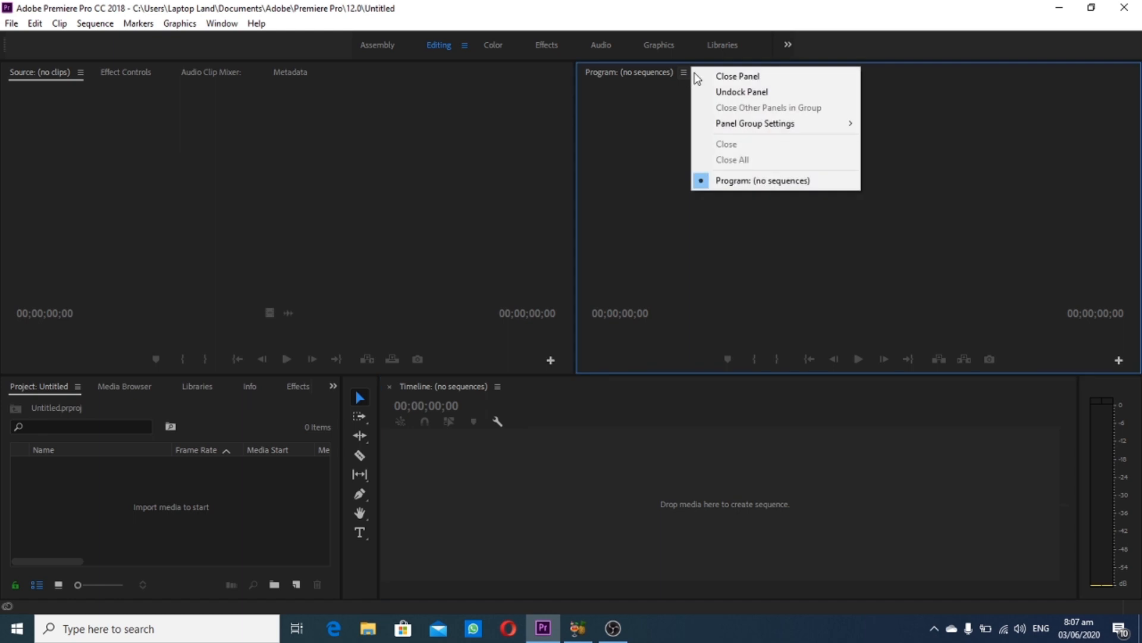
{"action": "left_click", "coordinate": [726, 92]}
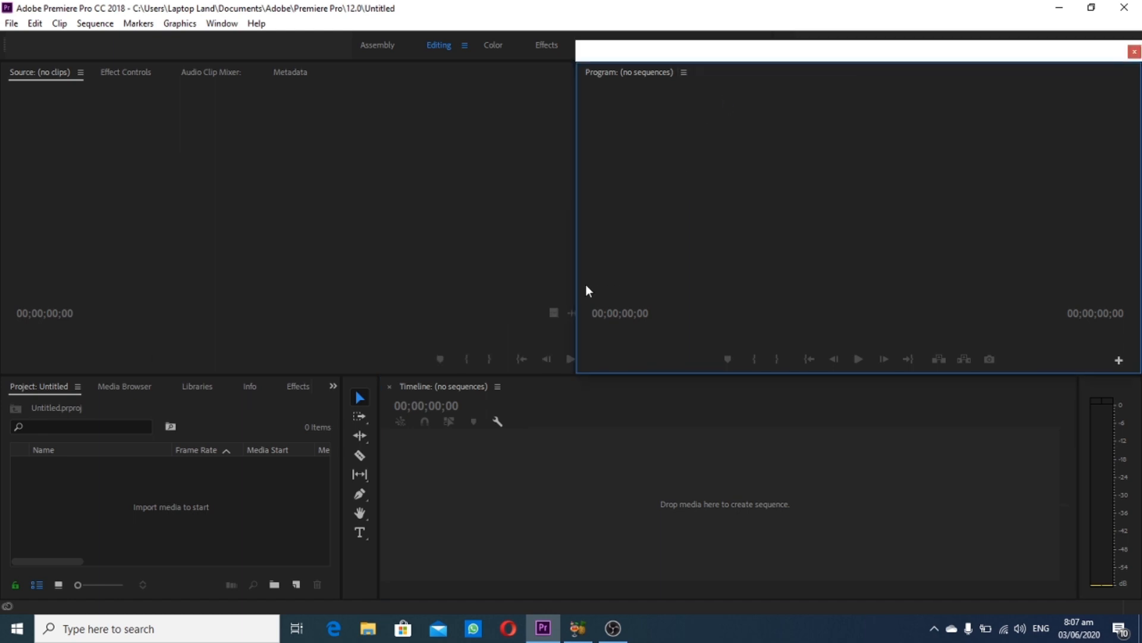
{"action": "left_click_drag", "start_coordinate": [578, 274], "coordinate": [231, 271]}
{"action": "left_click_drag", "start_coordinate": [676, 378], "coordinate": [689, 574]}
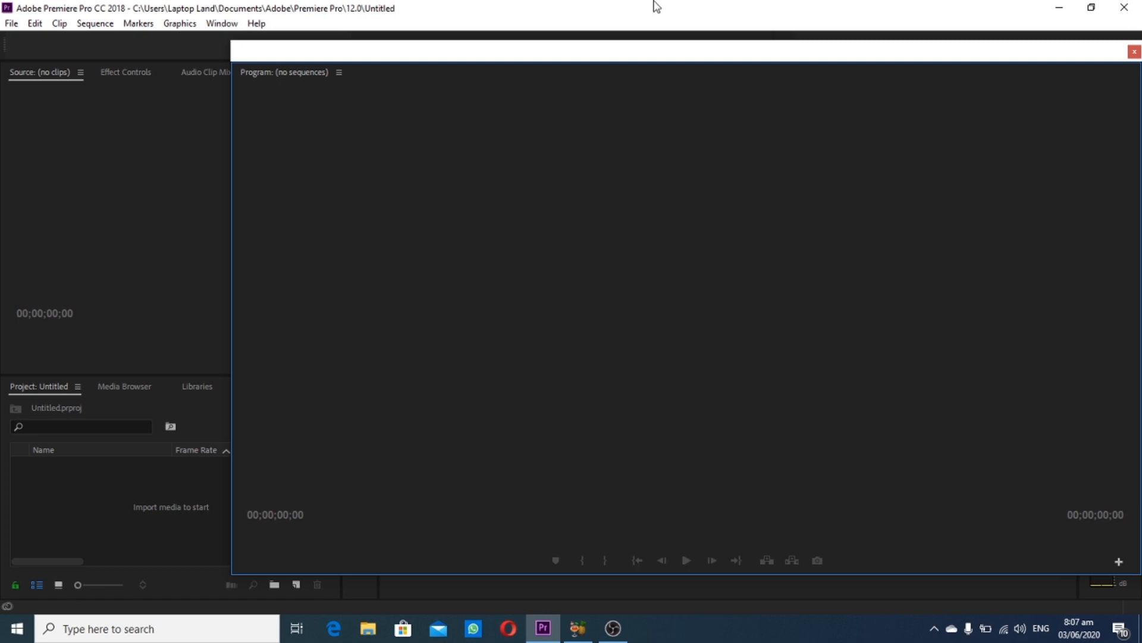
{"action": "left_click_drag", "start_coordinate": [669, 52], "coordinate": [544, 87]}
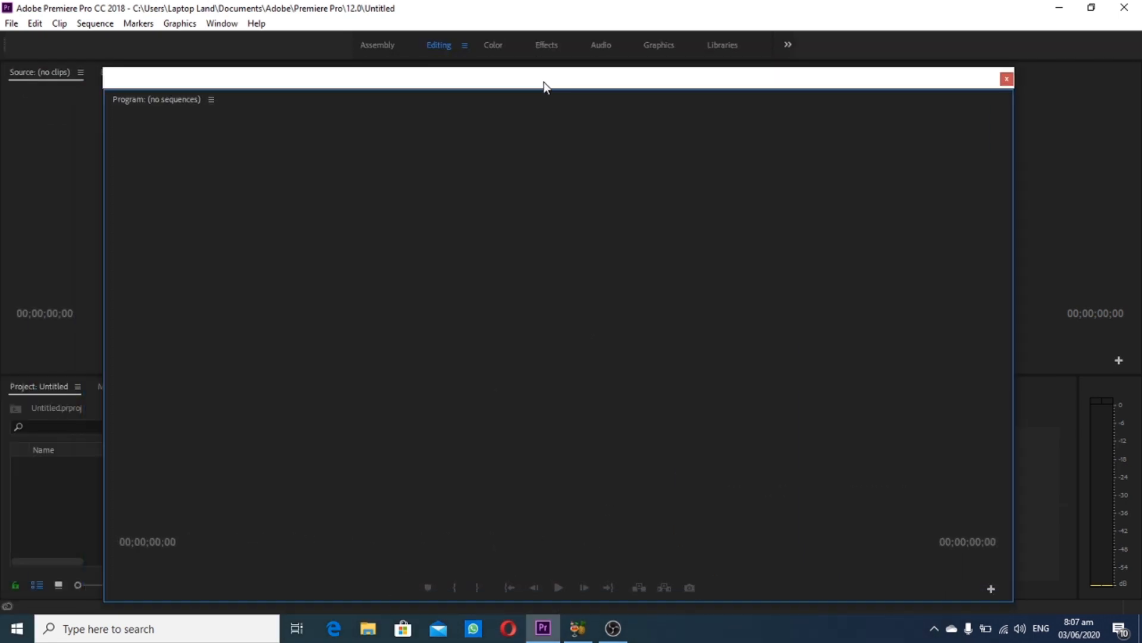
{"action": "left_click", "coordinate": [466, 44]}
{"action": "left_click", "coordinate": [502, 48]}
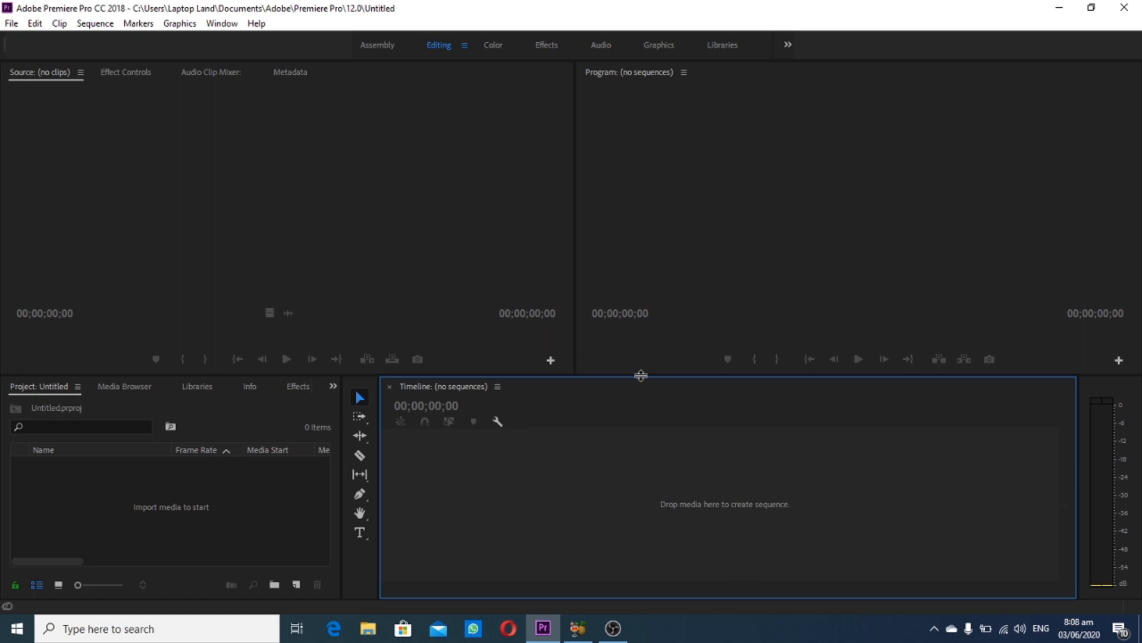
Make the Project and Timeline panels taller, and widen the Project panel
{"action": "left_click_drag", "start_coordinate": [641, 374], "coordinate": [643, 291]}
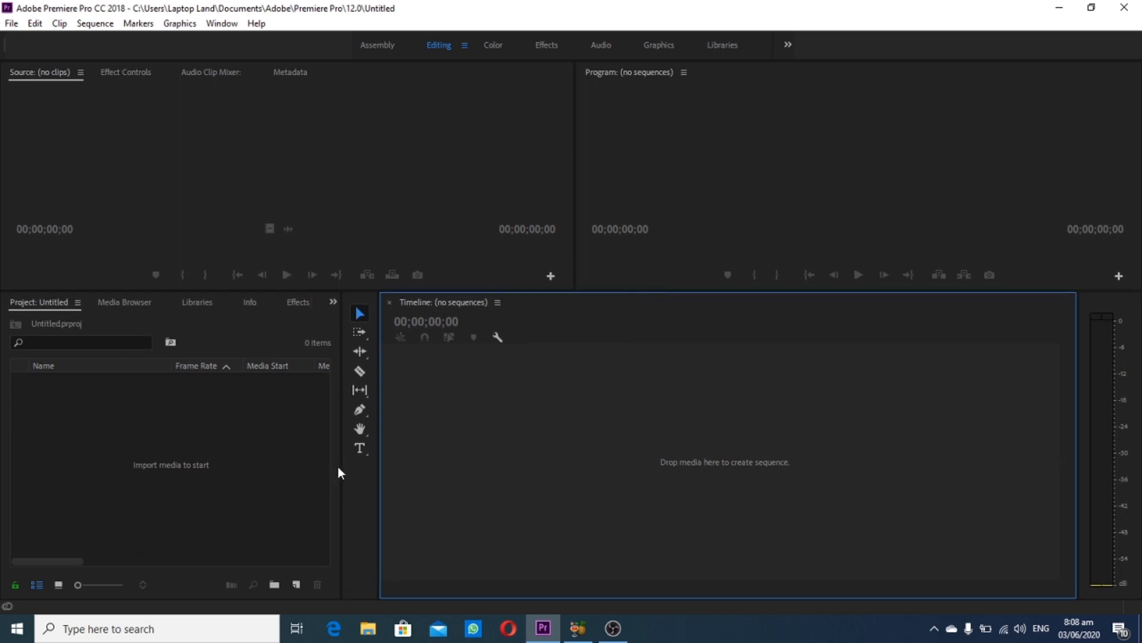
{"action": "left_click_drag", "start_coordinate": [341, 467], "coordinate": [437, 473]}
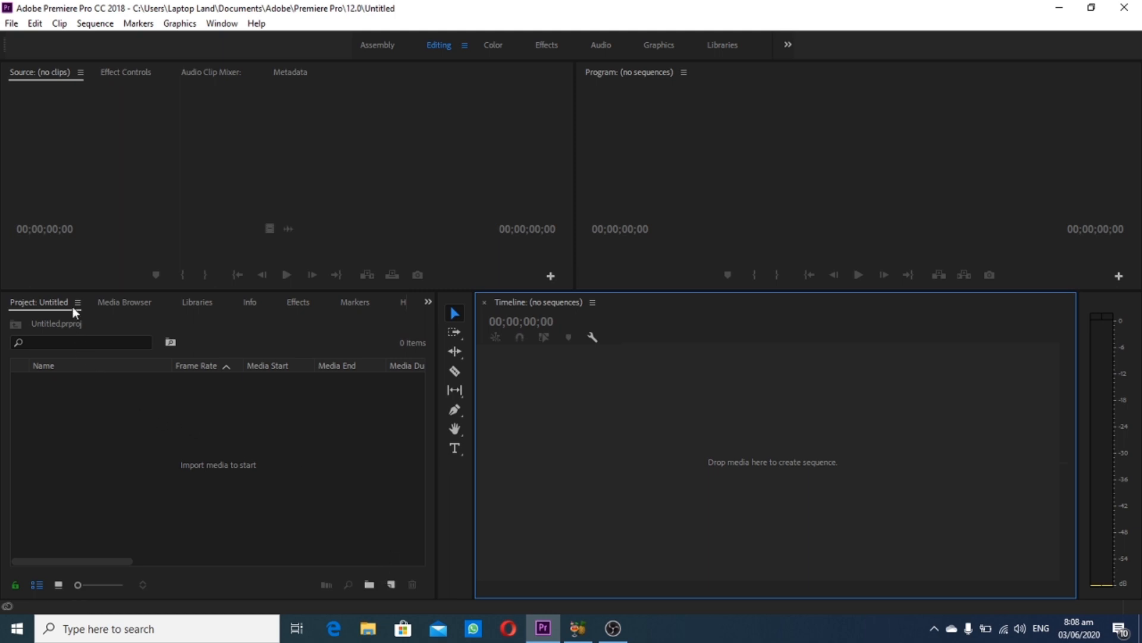
{"action": "right_click", "coordinate": [223, 456]}
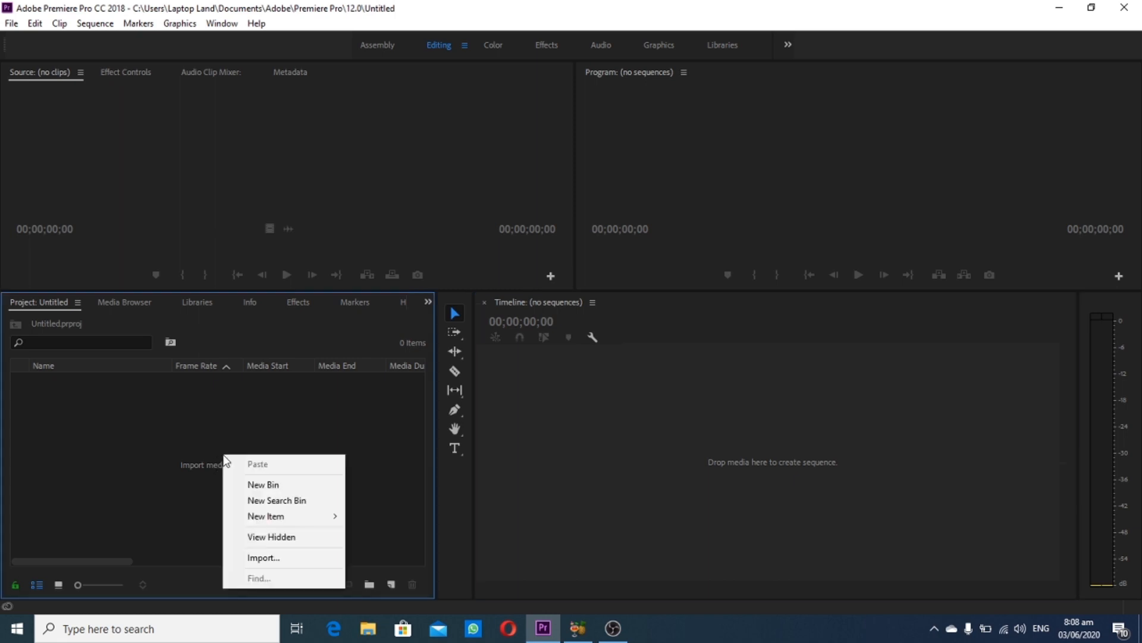
{"action": "left_click", "coordinate": [257, 558]}
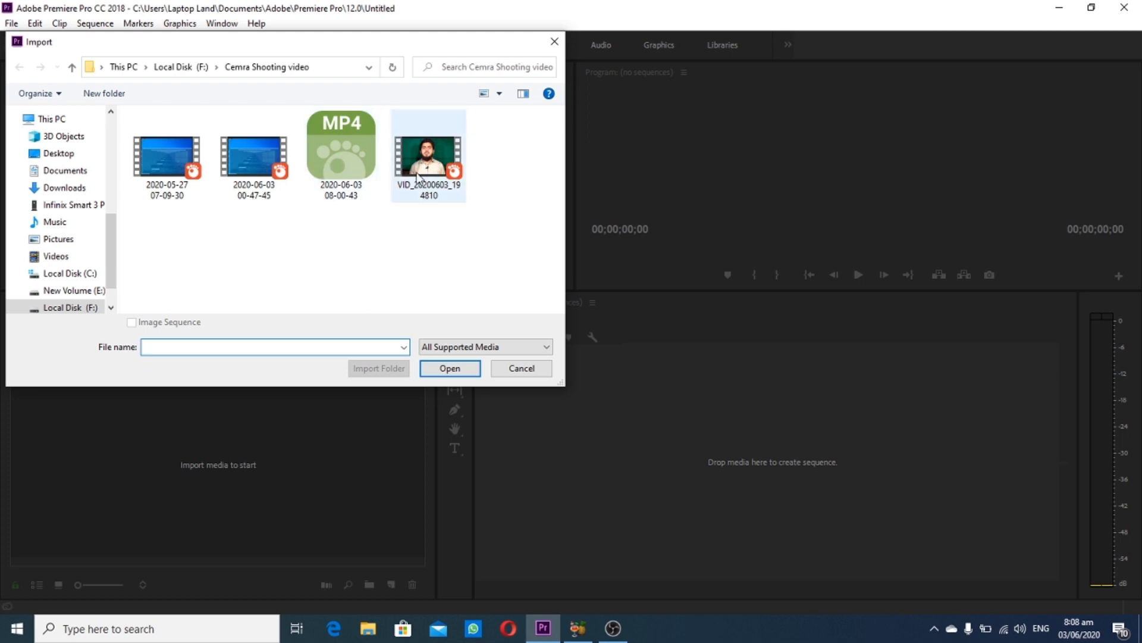
{"action": "left_click", "coordinate": [72, 69]}
{"action": "double_click", "coordinate": [218, 151]}
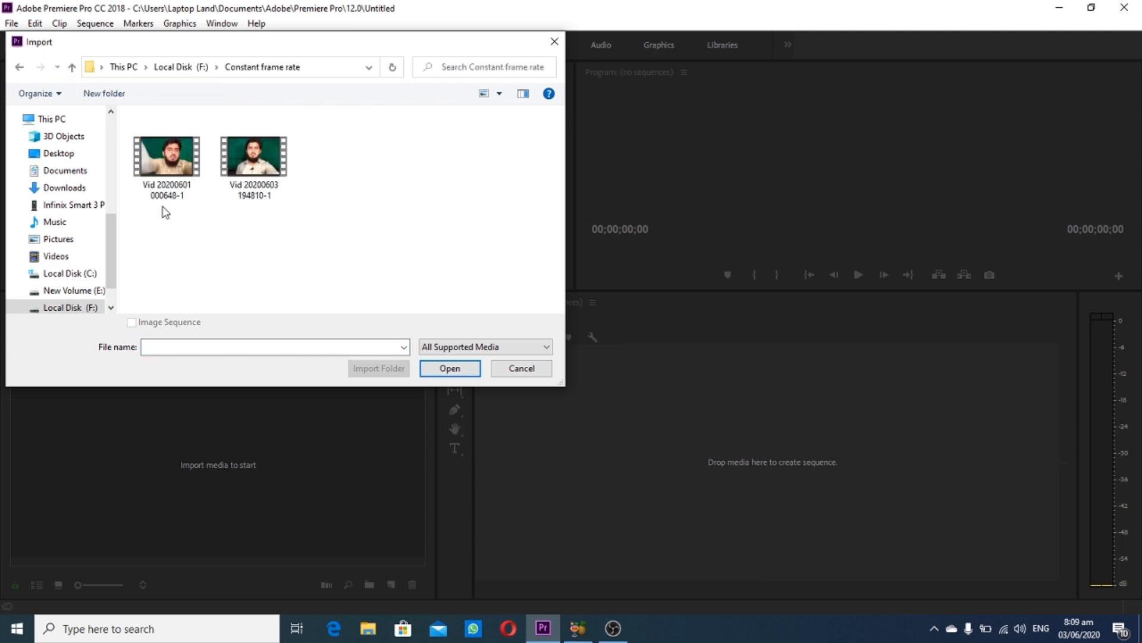
{"action": "left_click", "coordinate": [256, 164]}
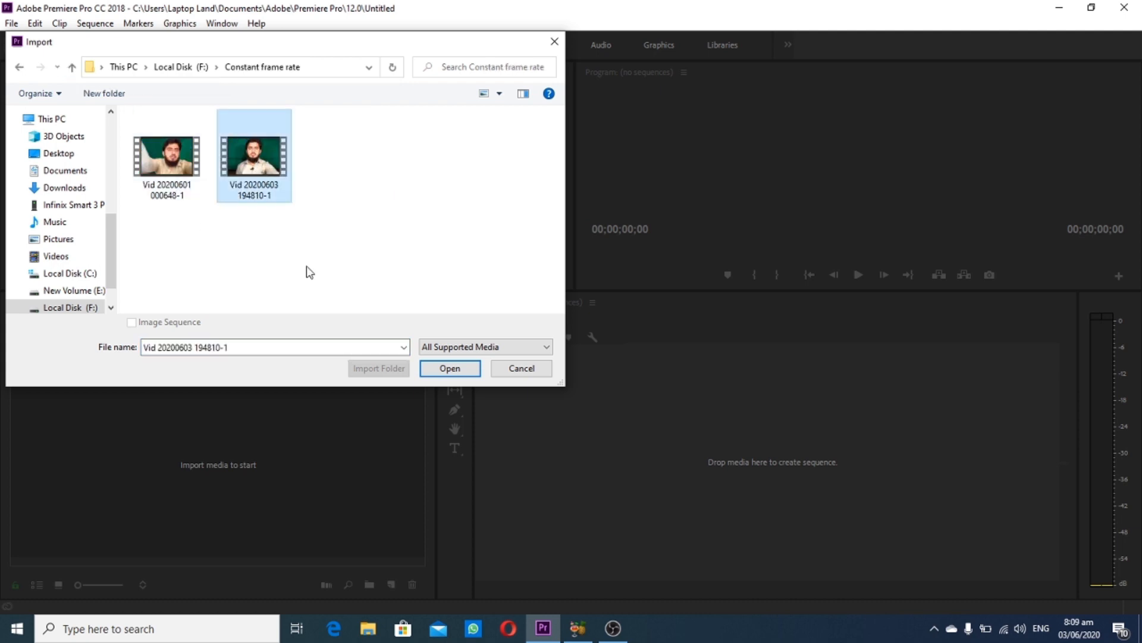
{"action": "left_click", "coordinate": [450, 368]}
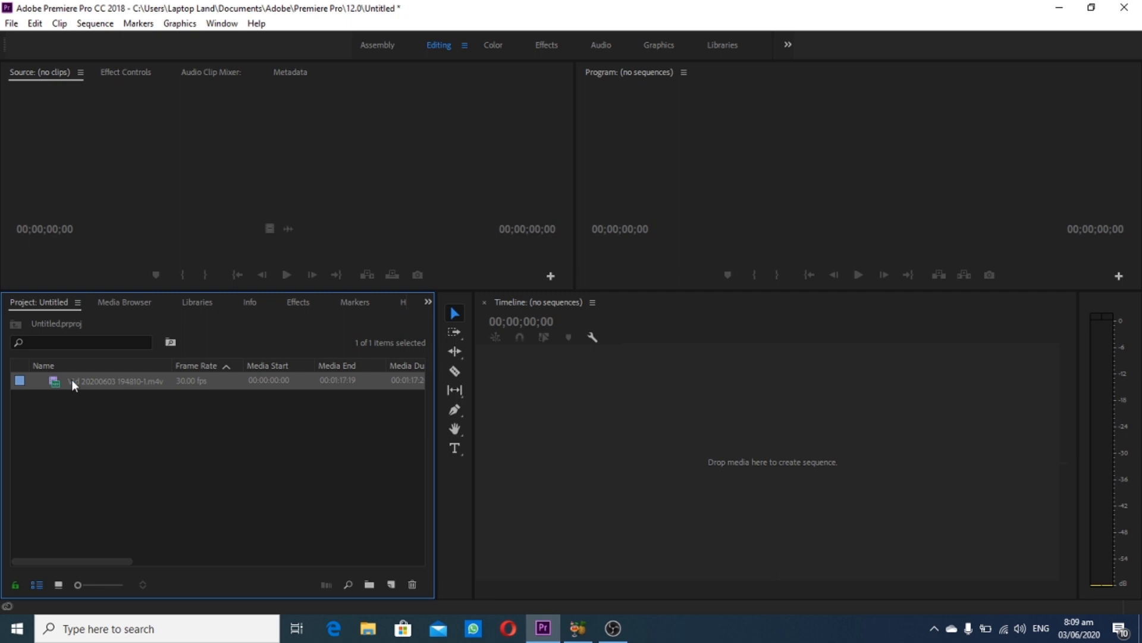
Switch the Project panel to icon view, and move the imported clip into a new bin with the default name
{"action": "left_click", "coordinate": [58, 585]}
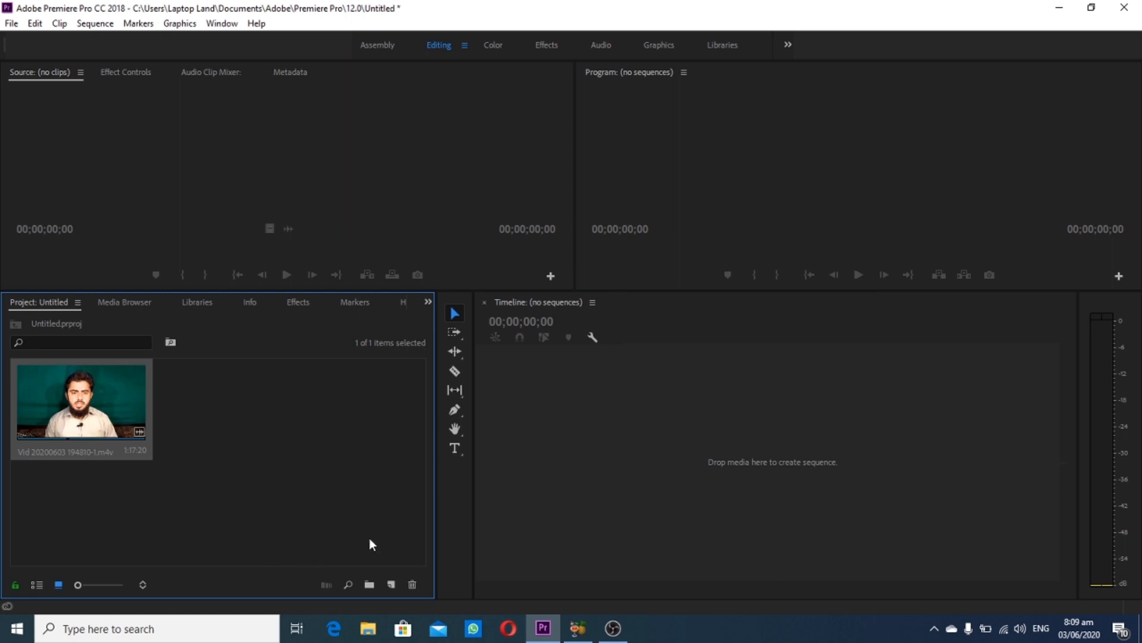
{"action": "left_click", "coordinate": [369, 584]}
{"action": "left_click", "coordinate": [165, 491]}
{"action": "left_click_drag", "start_coordinate": [96, 429], "coordinate": [207, 422]}
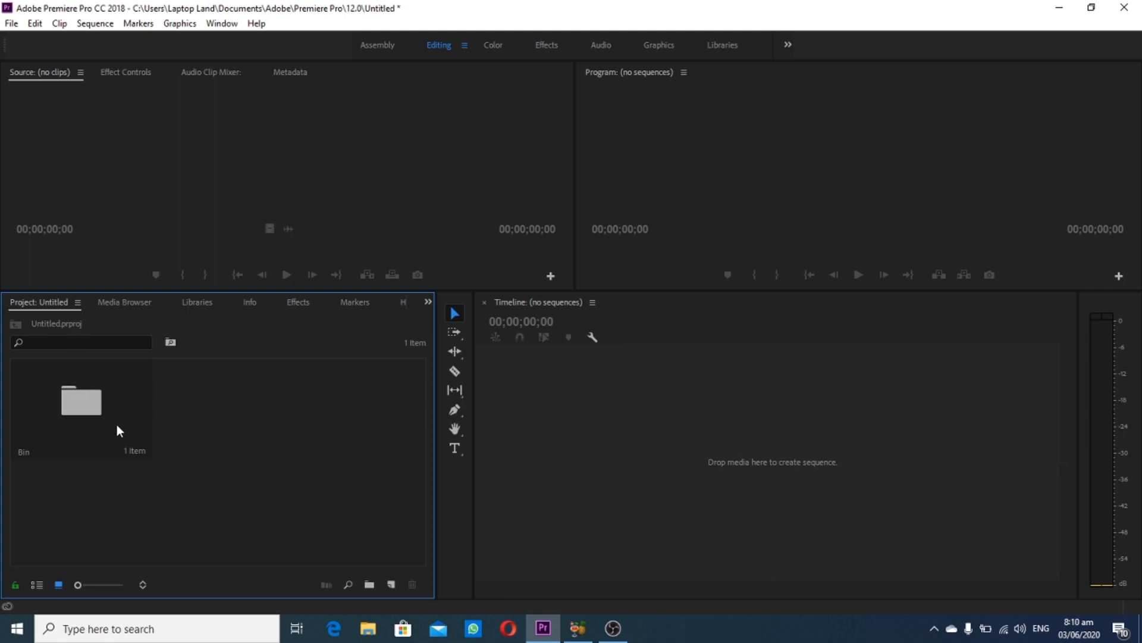
{"action": "double_click", "coordinate": [248, 455]}
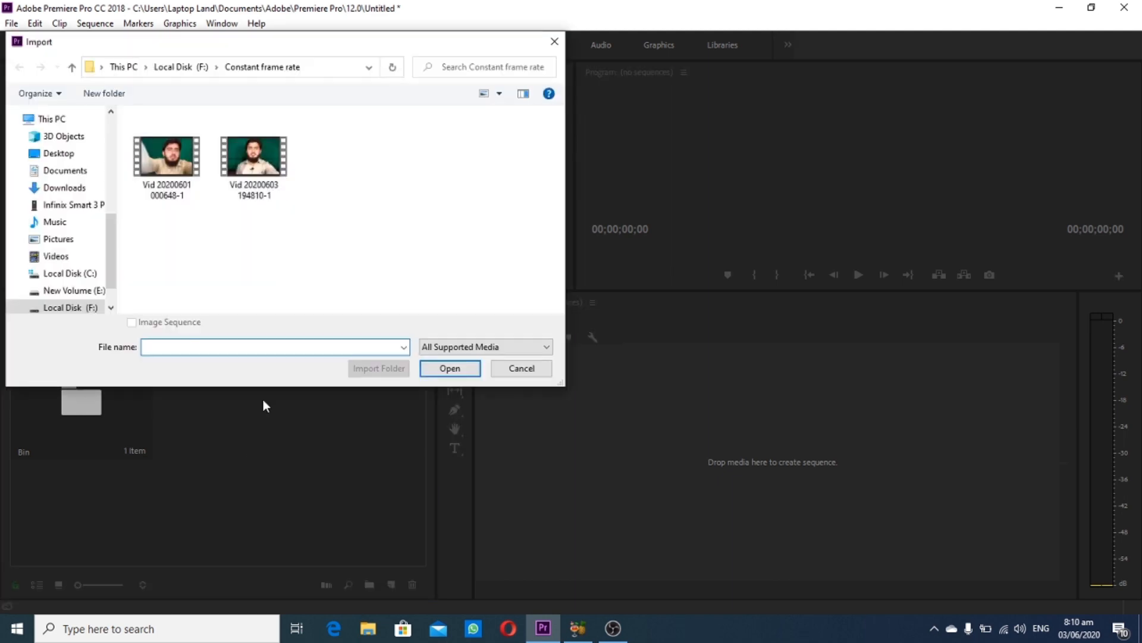
{"action": "left_click", "coordinate": [254, 172]}
{"action": "left_click", "coordinate": [435, 368]}
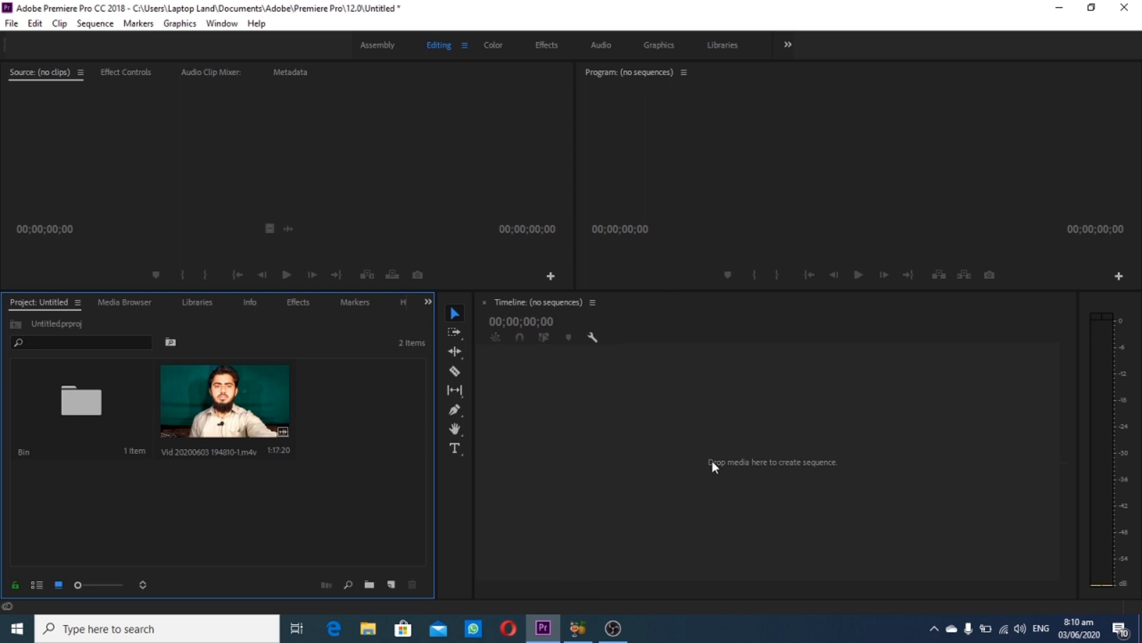
Close the Untitled project and save its changes
{"action": "key", "text": "ctrl+shift+w"}
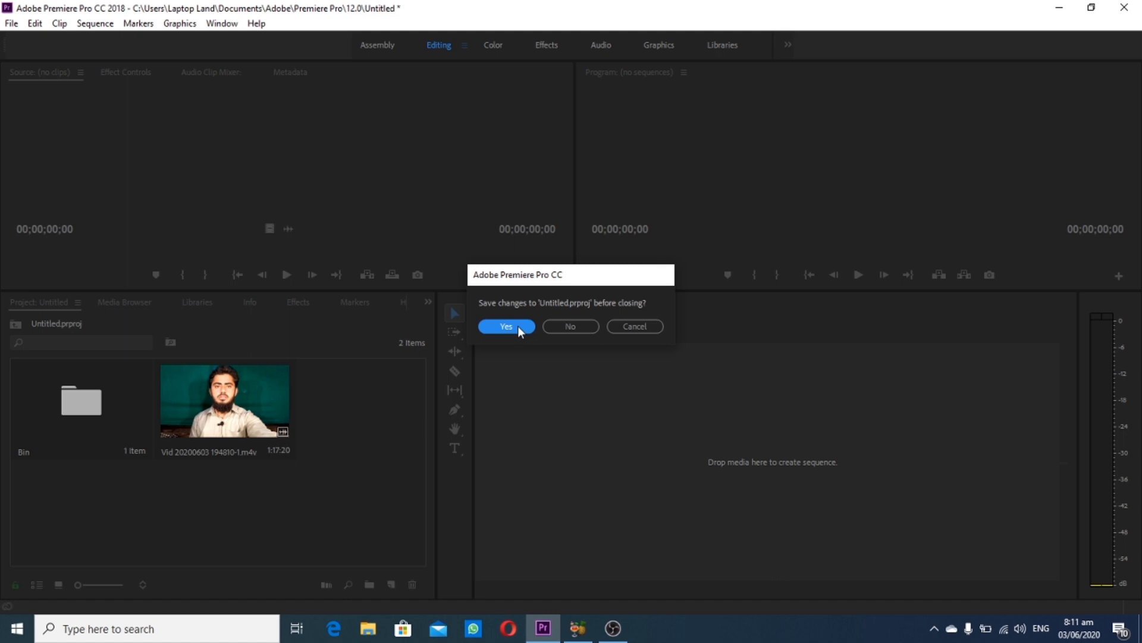
{"action": "left_click", "coordinate": [506, 326]}
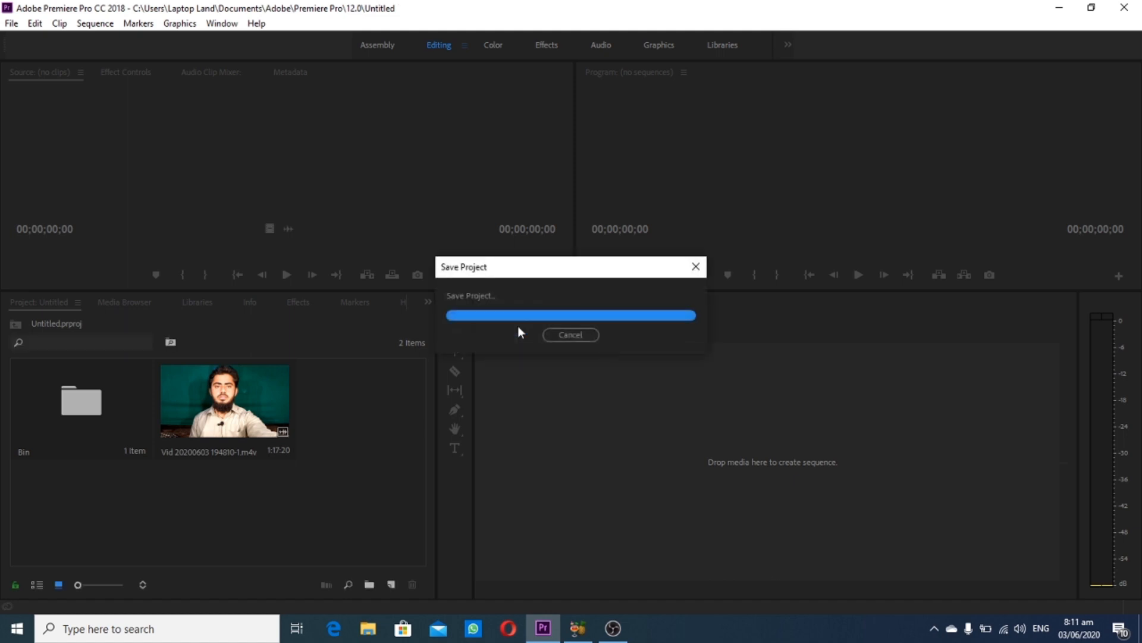